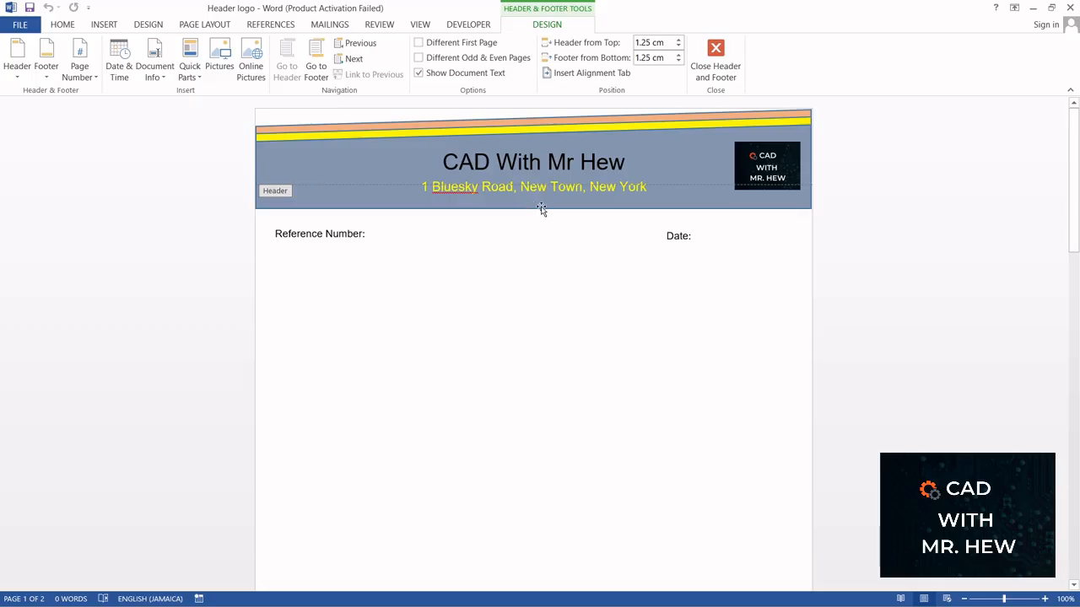
Step: Extend the header's blue background shape slightly downward
click(540, 209)
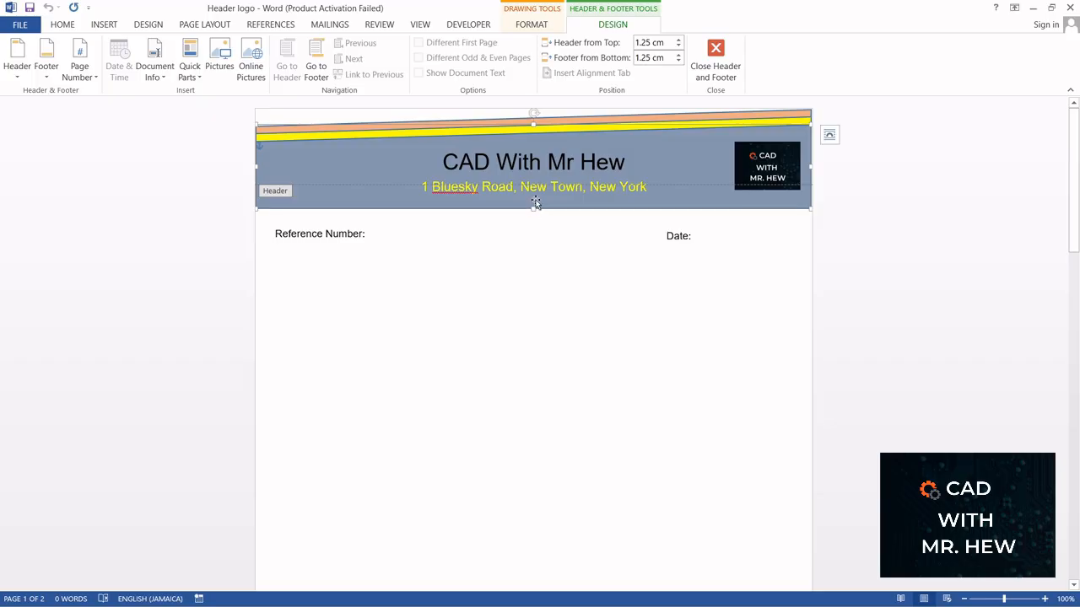
drag(533, 211, 533, 216)
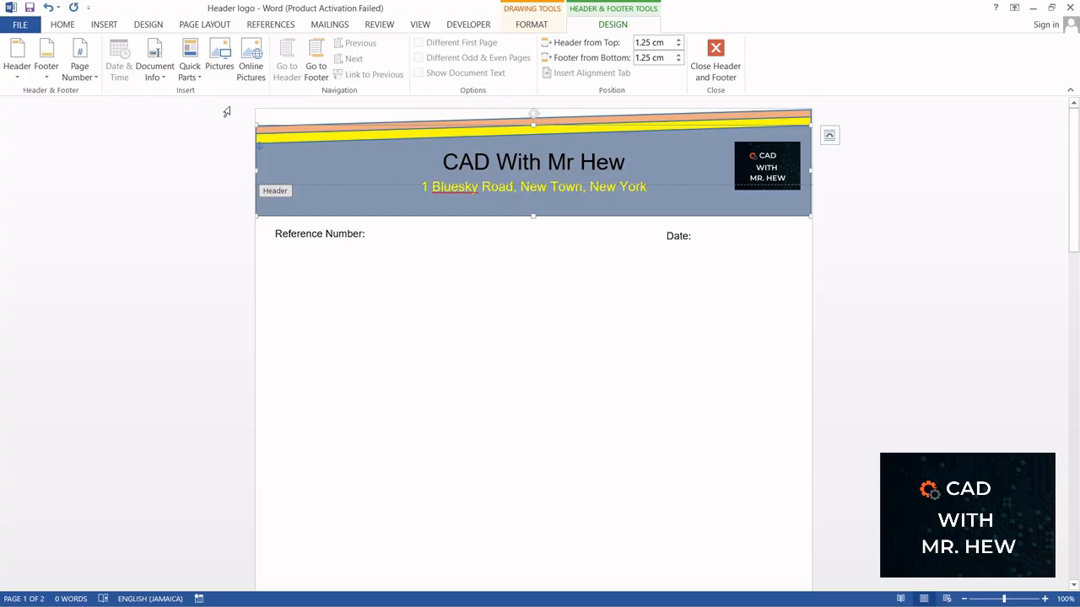
Step: Draw a text box about 0.64 × 4.7 cm beneath the address line in the header and enter the company's phone number in it
click(102, 25)
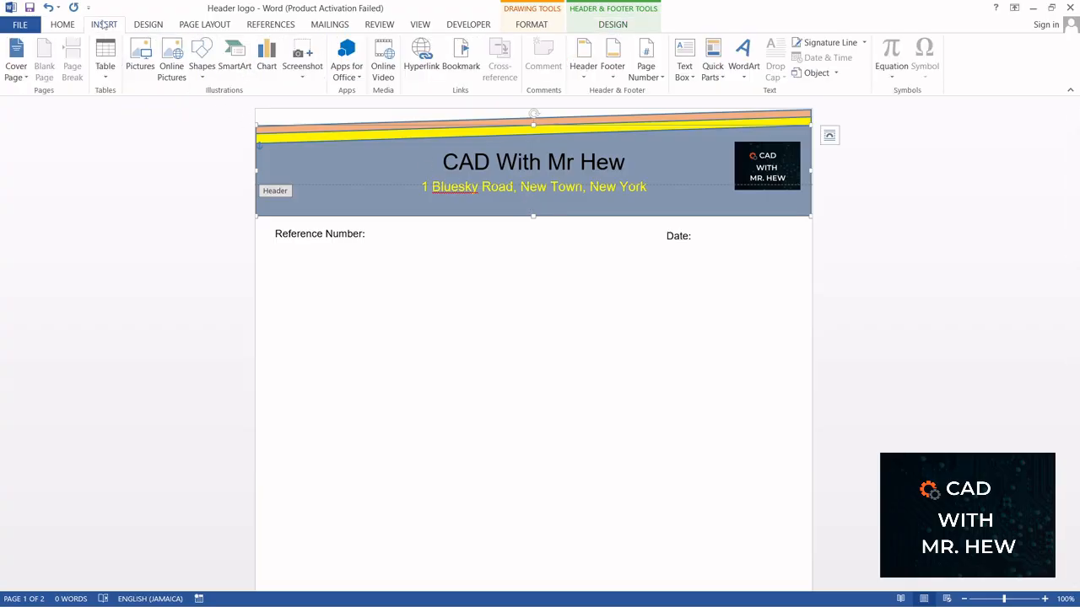
click(690, 75)
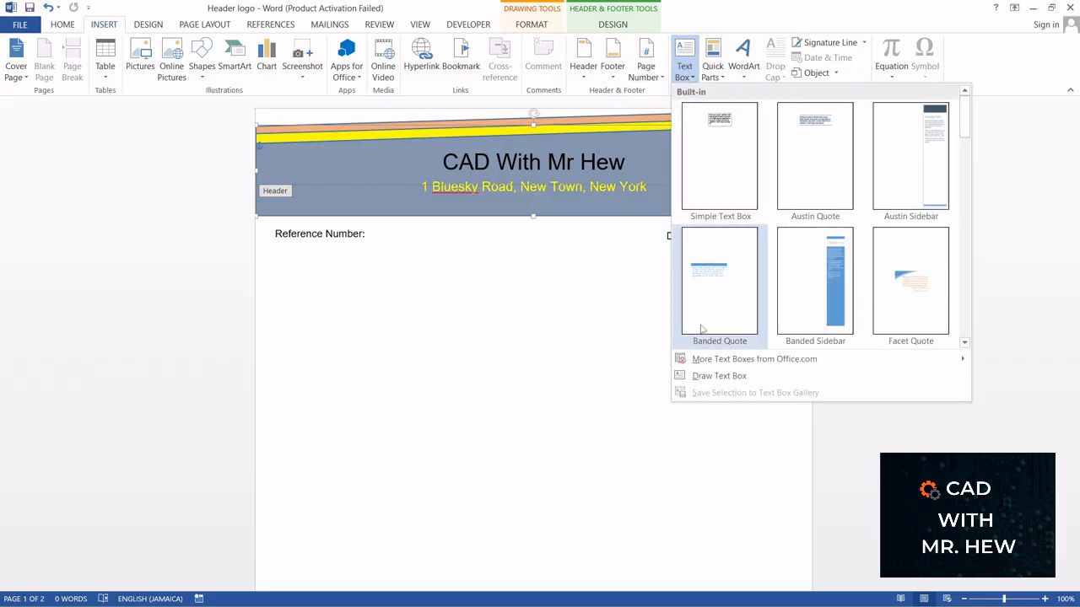
click(711, 376)
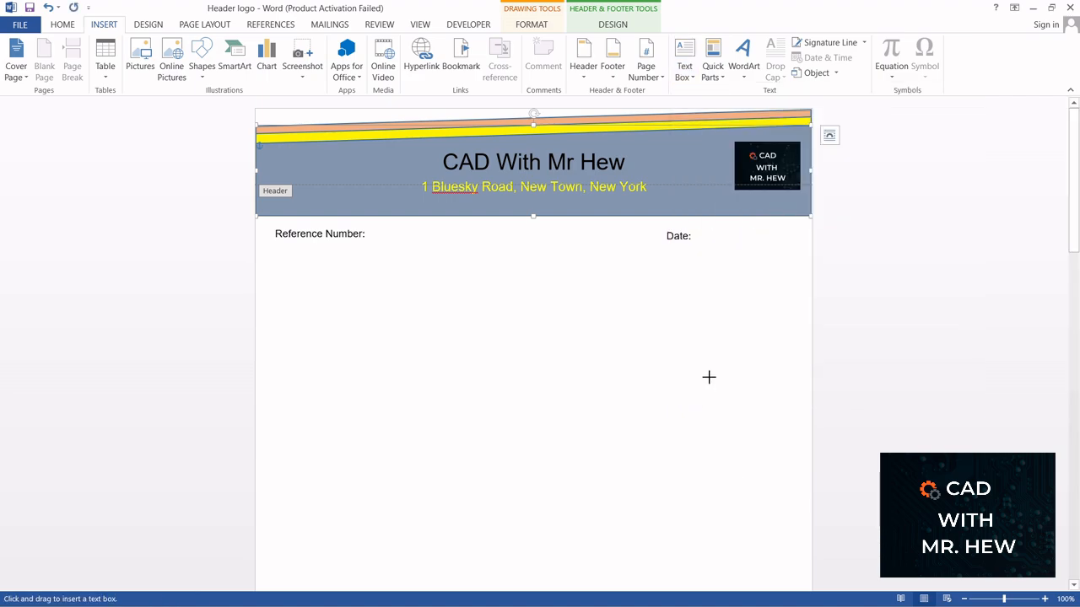
mouse_move(477, 196)
mouse_down()
mouse_move(520, 213)
mouse_move(601, 213)
mouse_up()
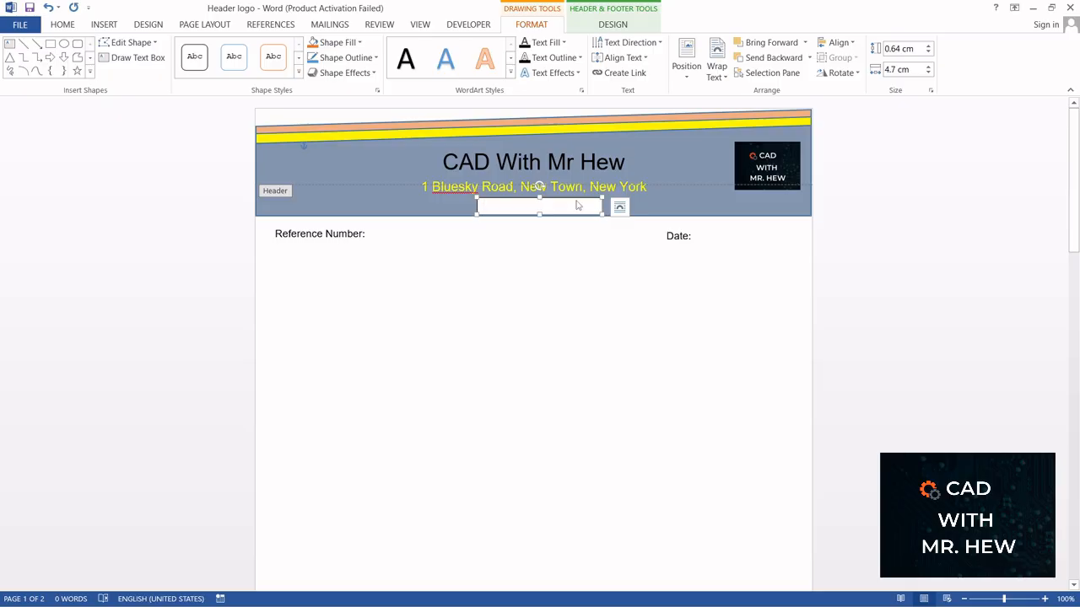
text(123)
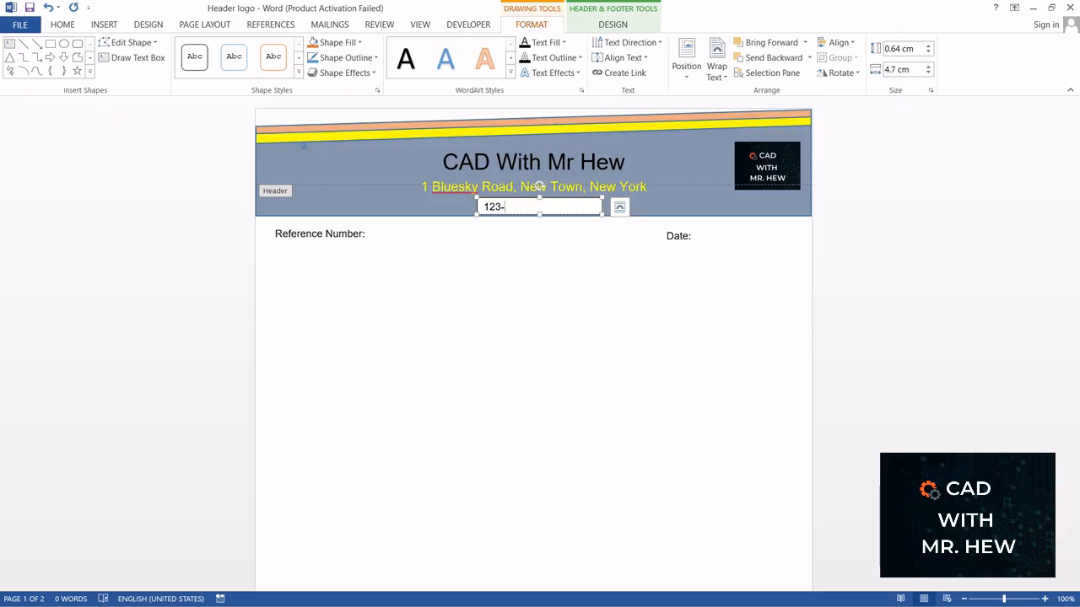
text(-444-5555)
Step: Give the phone number text box a blue-gray theme fill and remove its outline
right_click(574, 205)
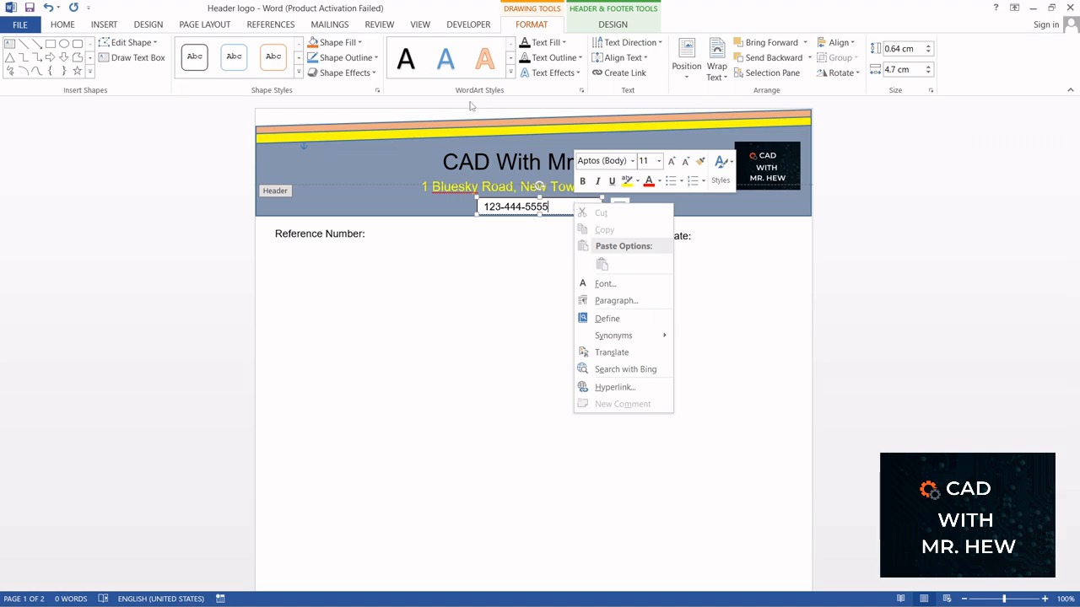
click(363, 45)
click(363, 43)
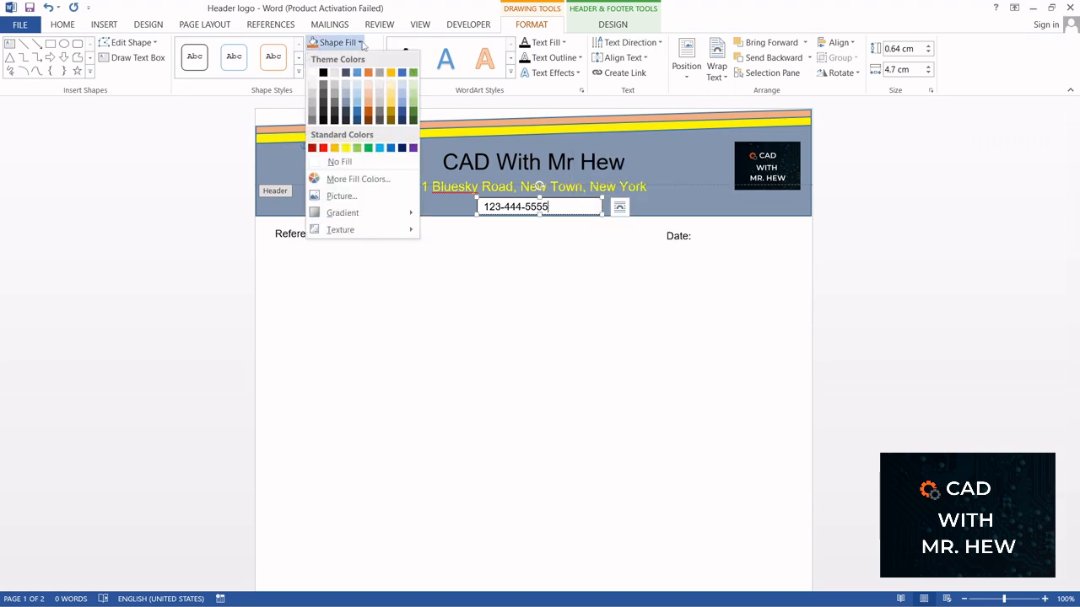
click(345, 103)
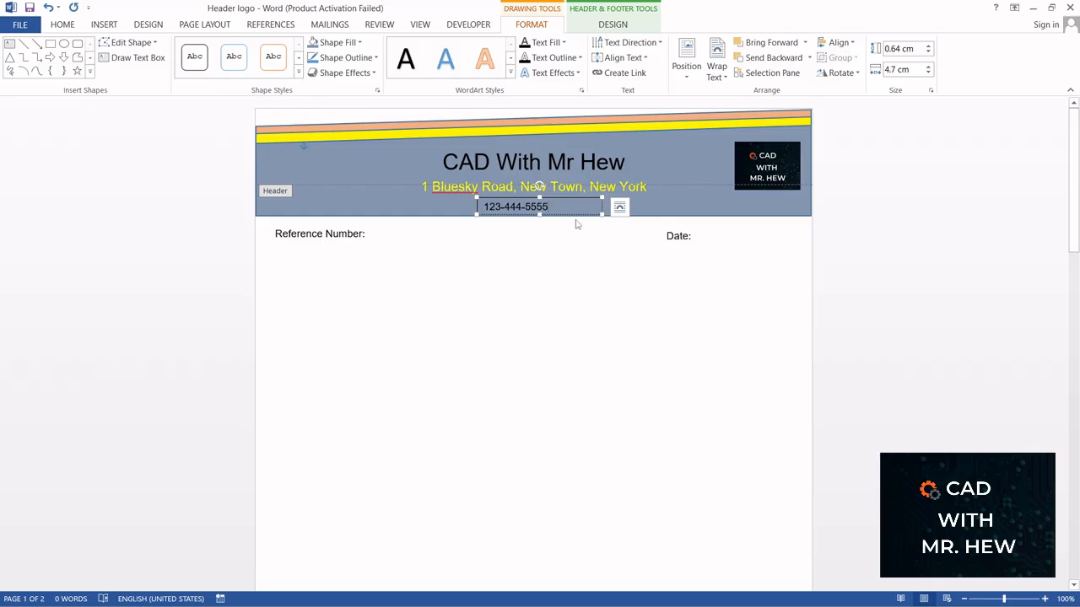
click(375, 57)
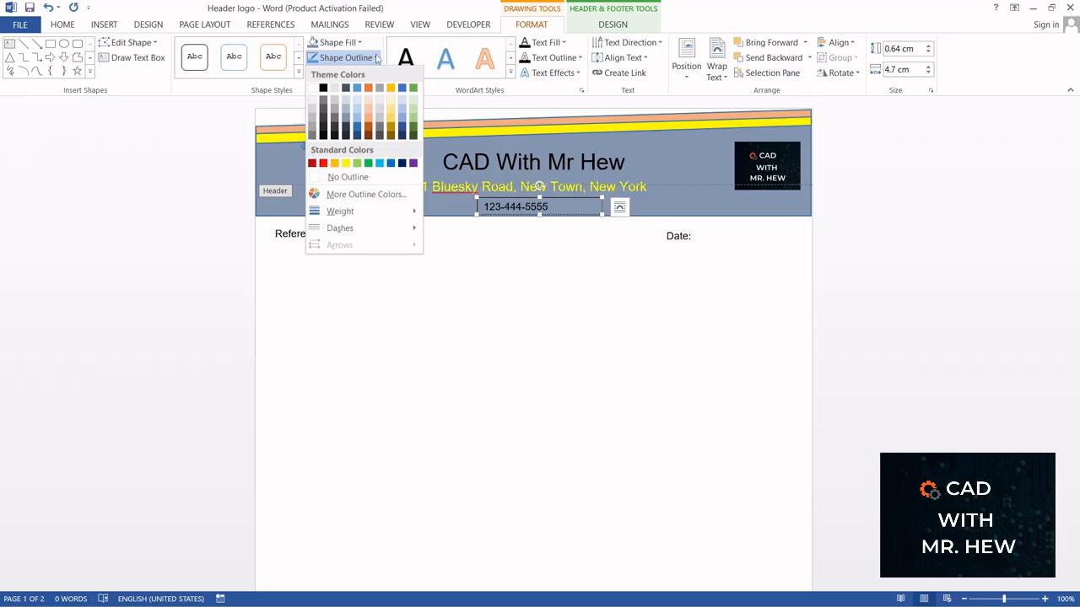
click(311, 183)
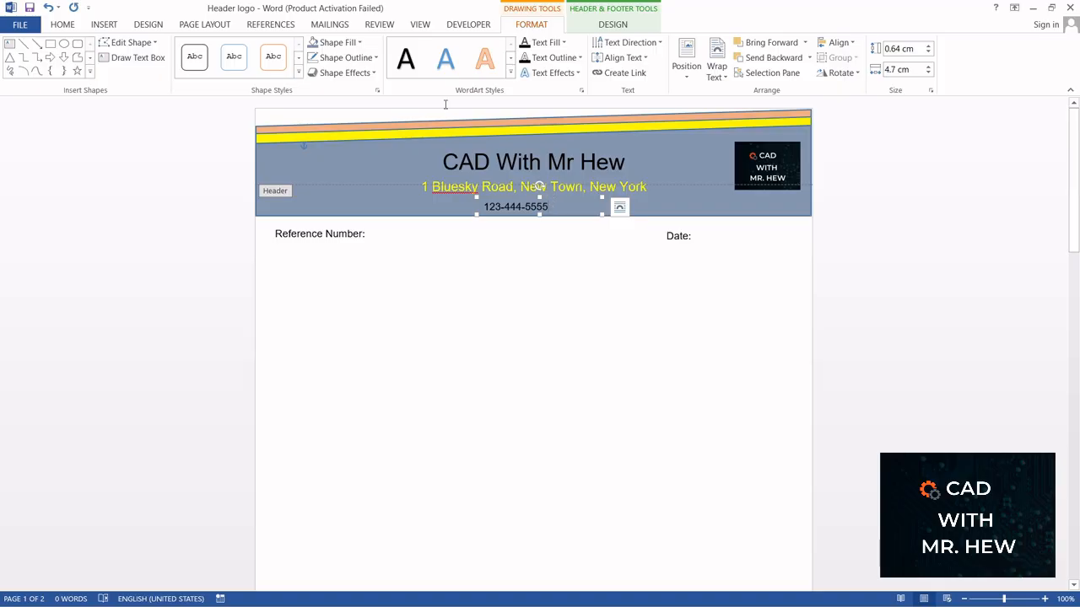
Step: Center the phone number within its text box and shift the box slightly left
click(61, 25)
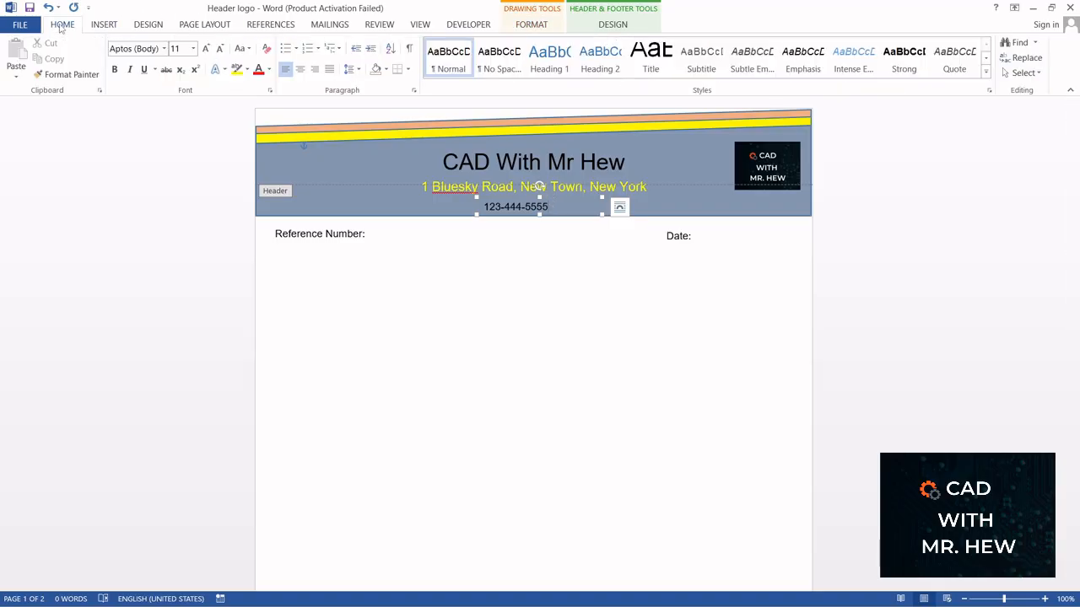
click(300, 70)
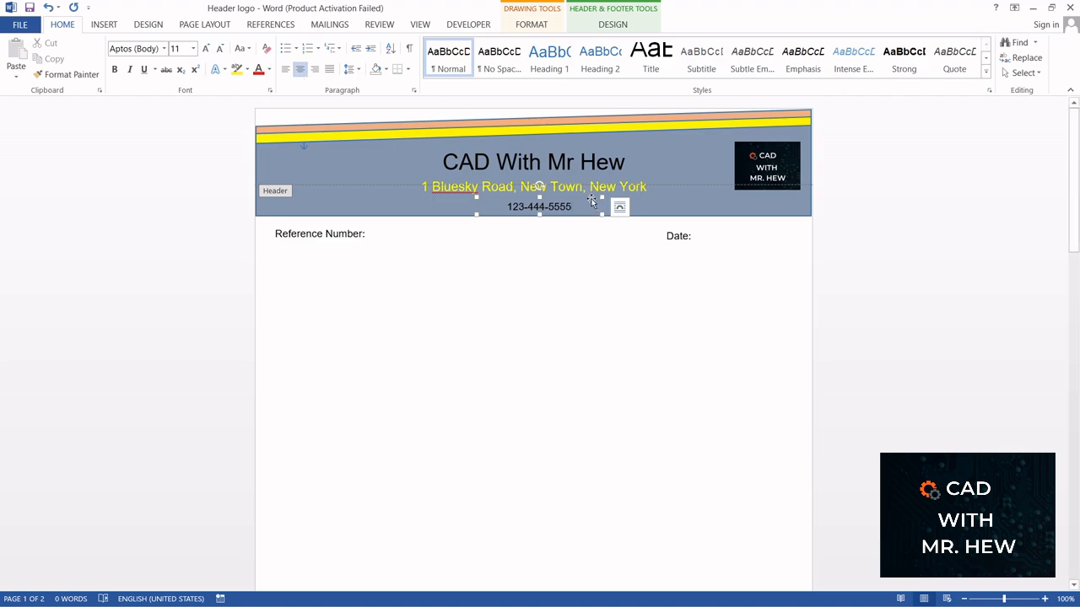
drag(593, 201, 574, 201)
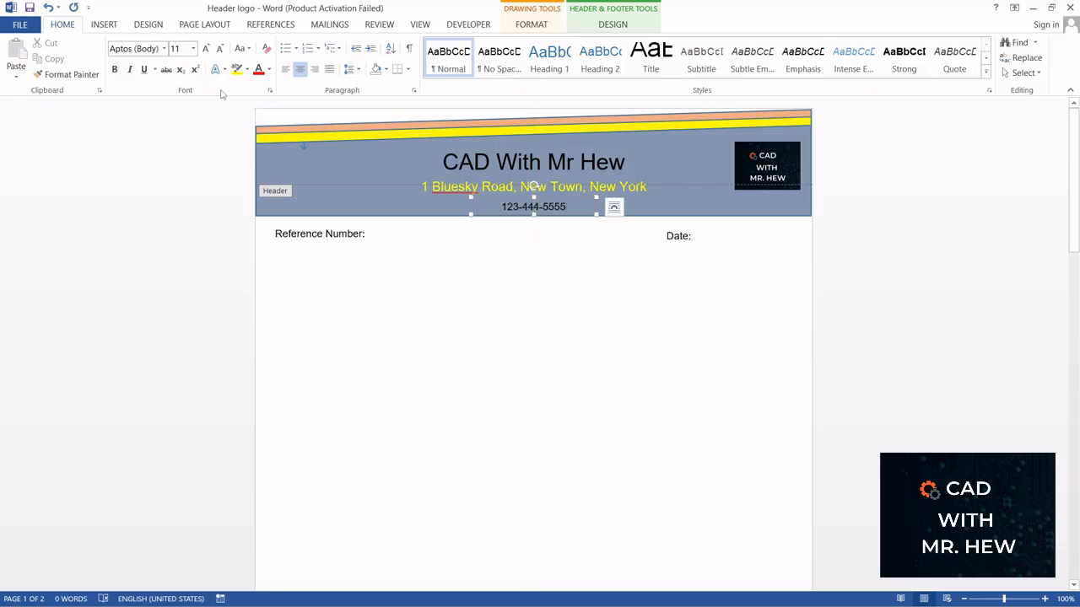
Step: Set the phone number's font size to 12 pt and nudge its text box slightly upward
drag(570, 206, 502, 207)
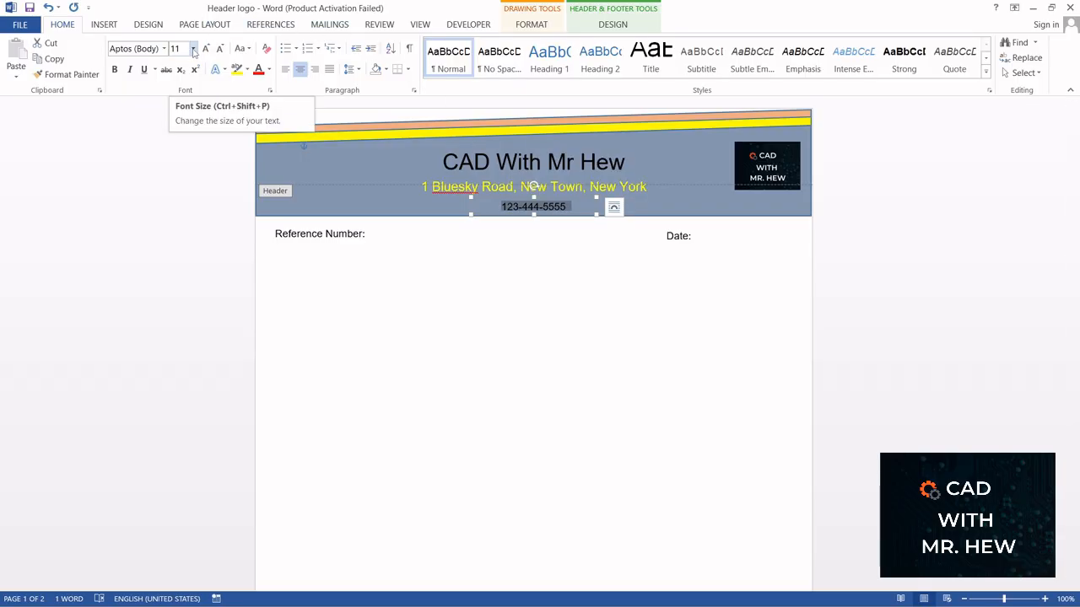
click(193, 50)
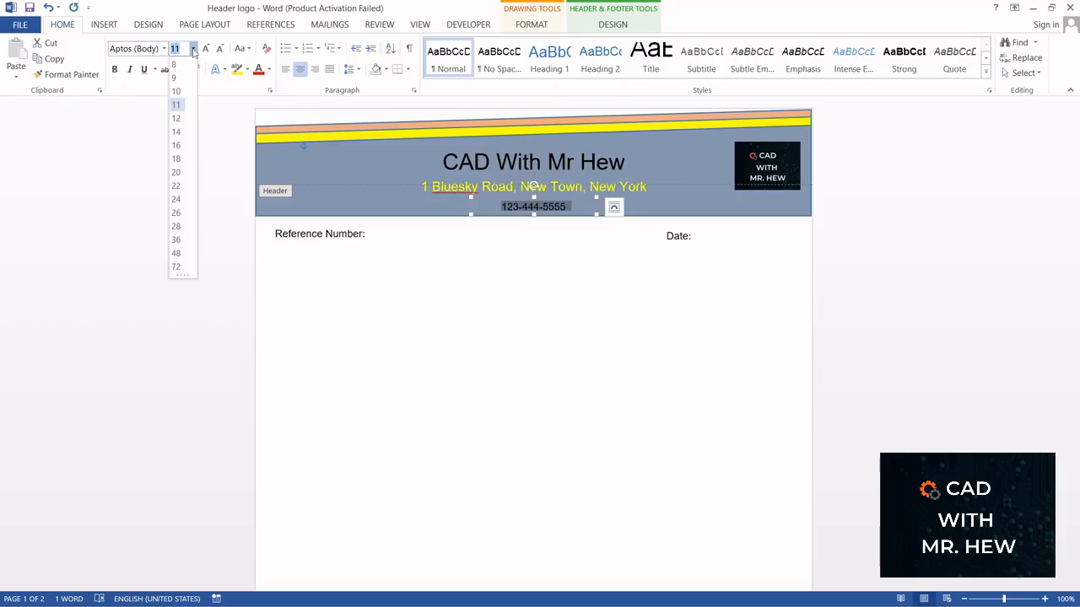
click(177, 118)
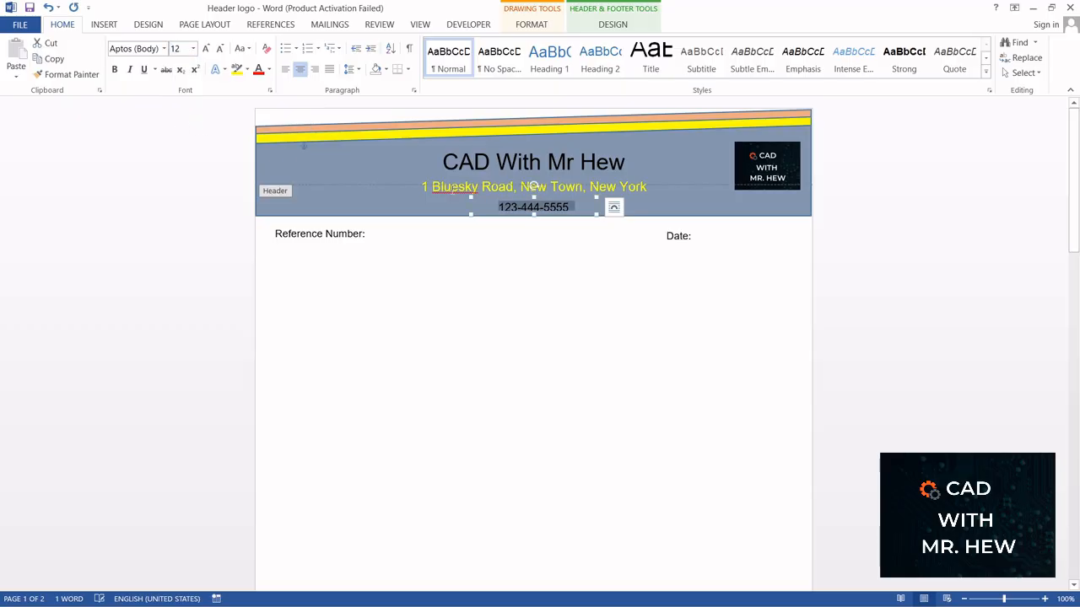
drag(558, 198, 559, 196)
click(564, 262)
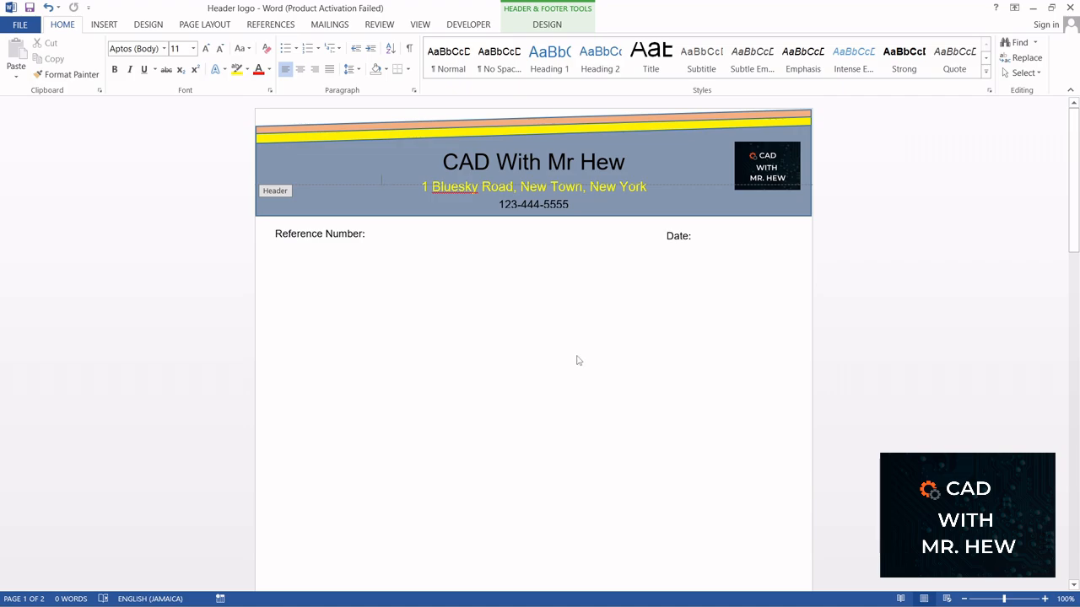
Step: Scroll through the pages to check the header and footer, then leave header editing
scroll(565, 354, down, 10)
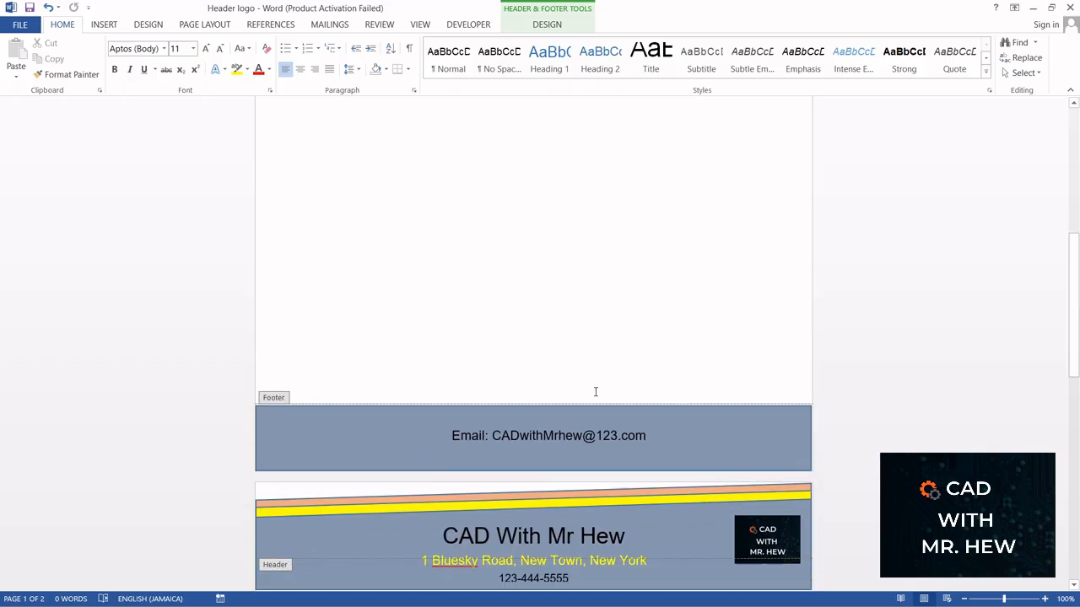
scroll(596, 391, down, 4)
scroll(603, 346, down, 6)
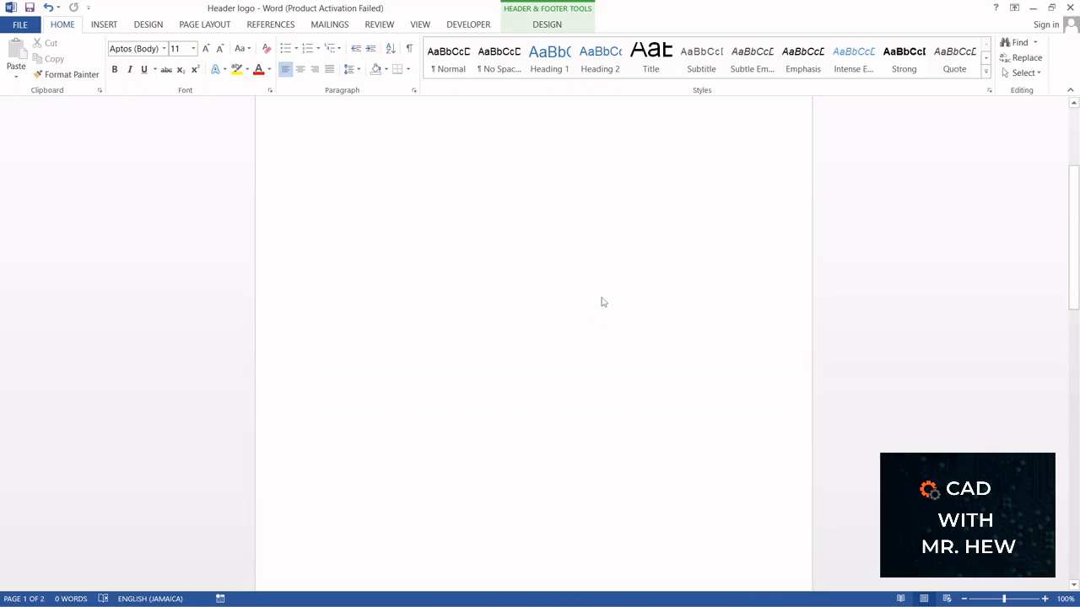
scroll(600, 295, up, 3)
double_click(593, 450)
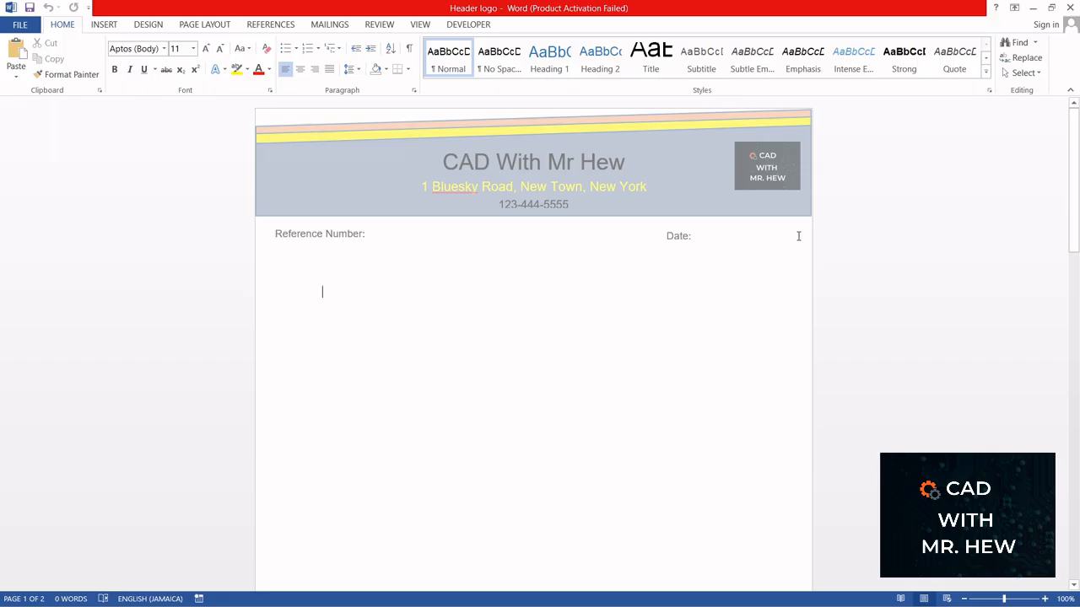
Step: Reopen the header and colour the phone number text Yellow
double_click(343, 169)
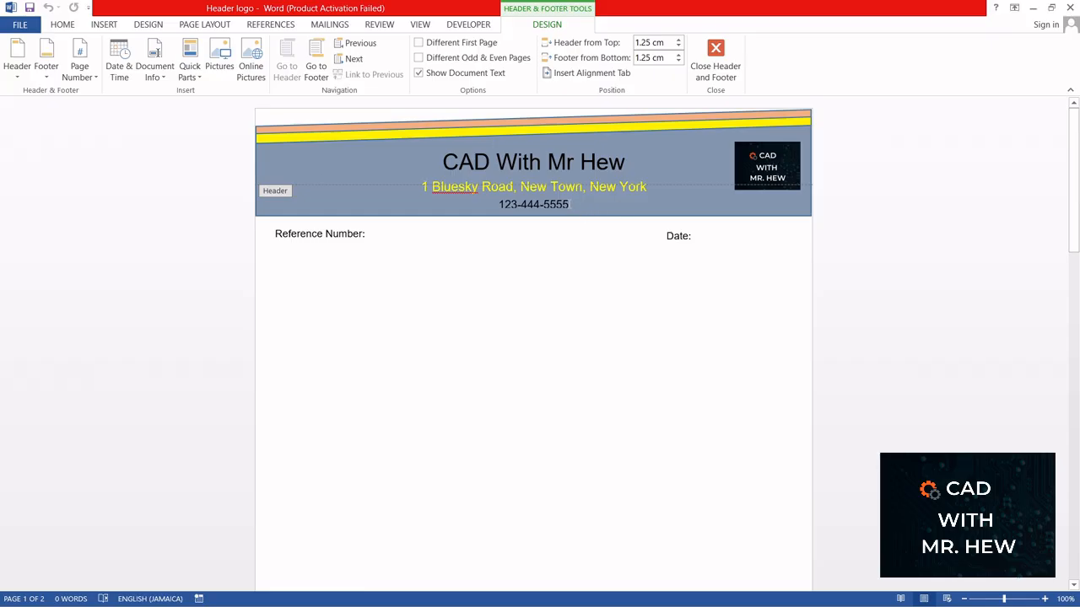
click(569, 204)
mouse_move(570, 204)
mouse_down()
mouse_move(498, 205)
mouse_move(509, 209)
mouse_up()
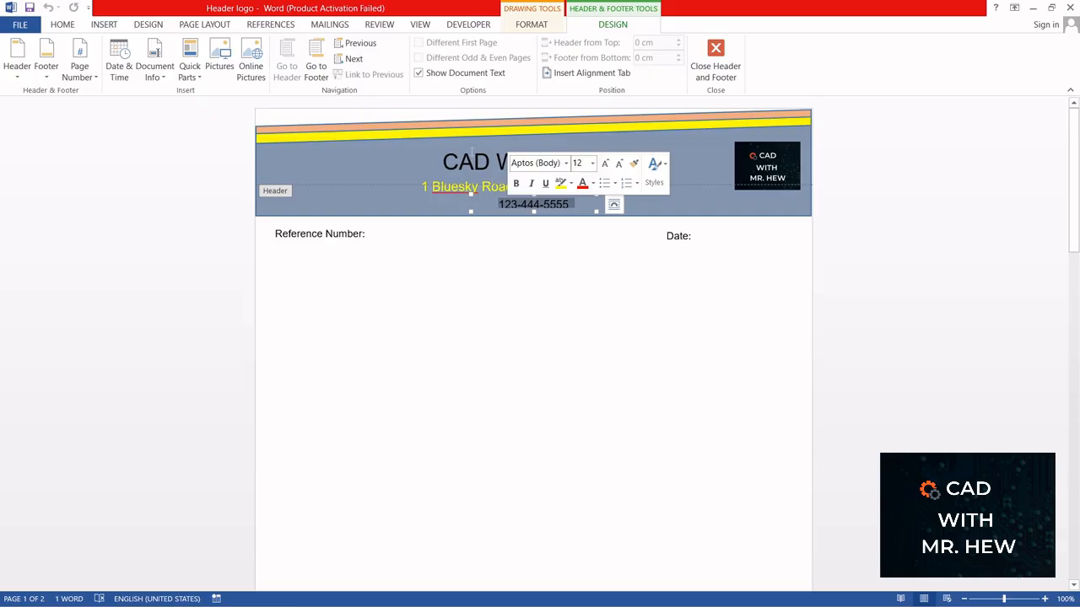
click(62, 25)
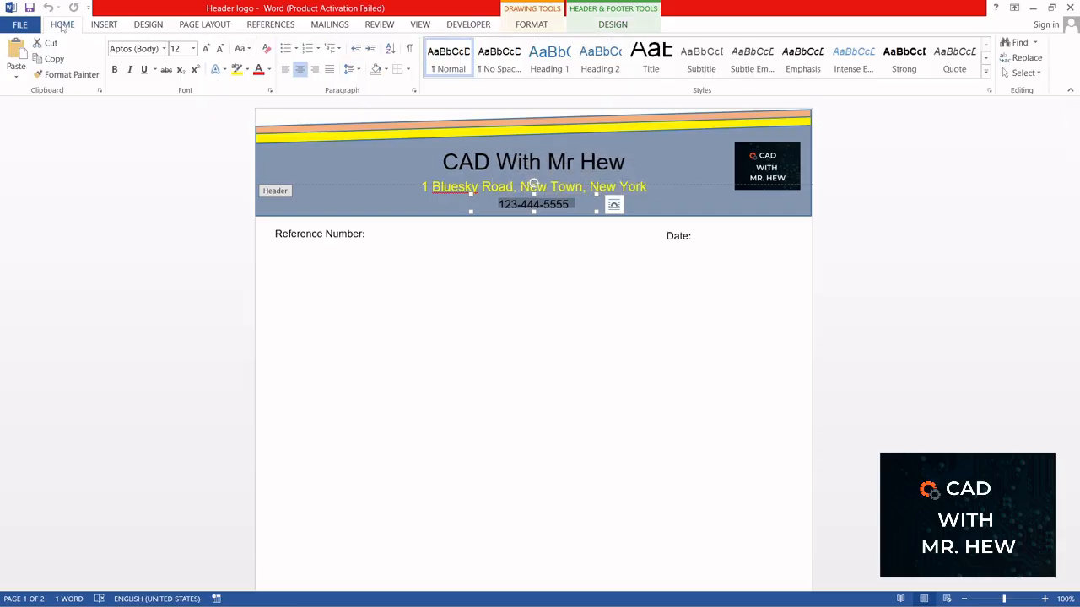
click(269, 70)
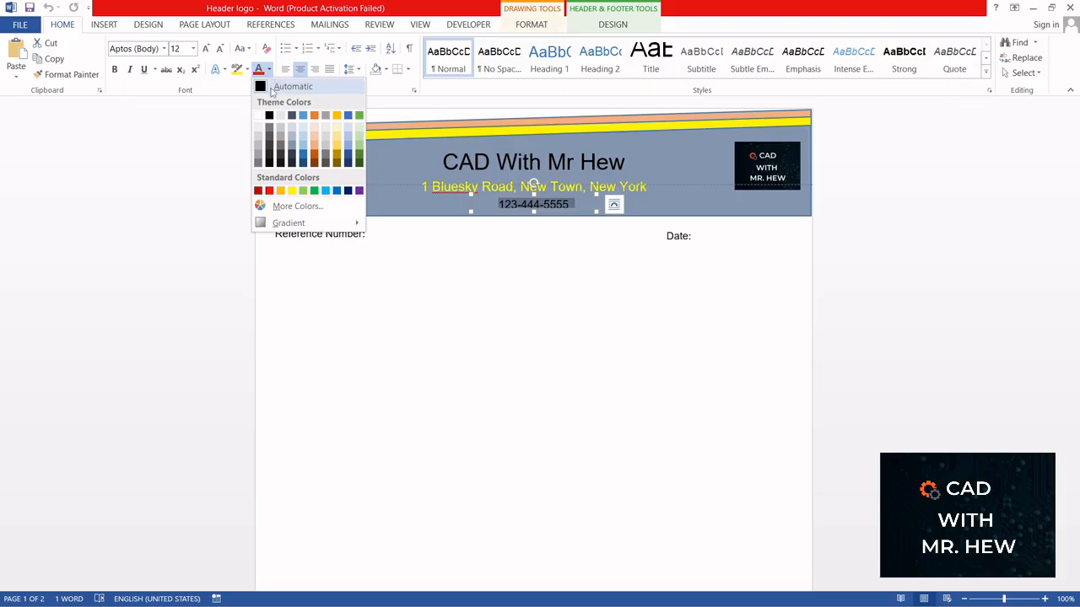
click(292, 192)
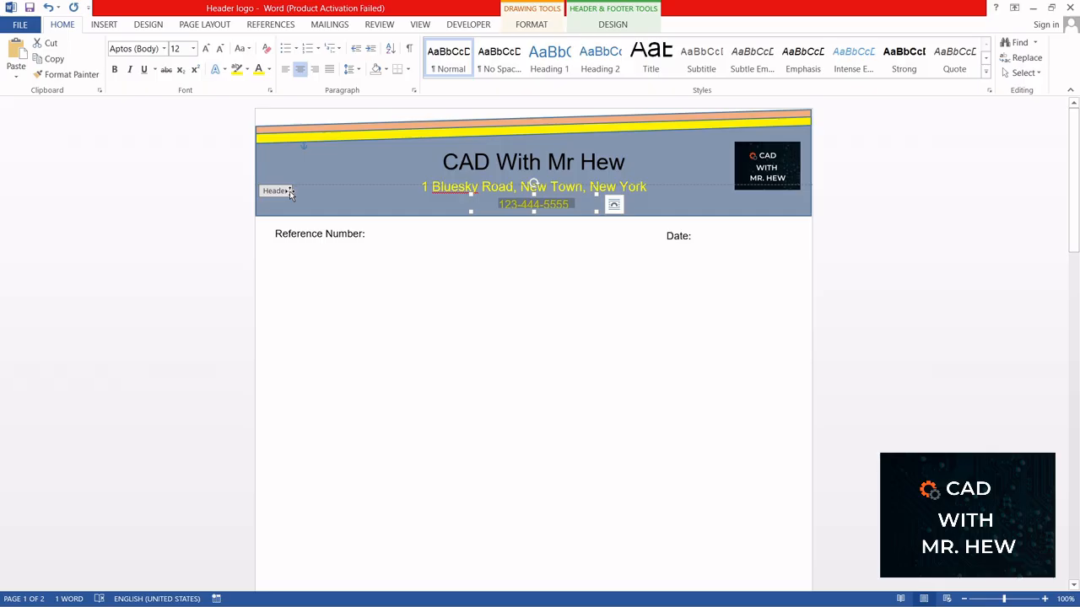
click(538, 285)
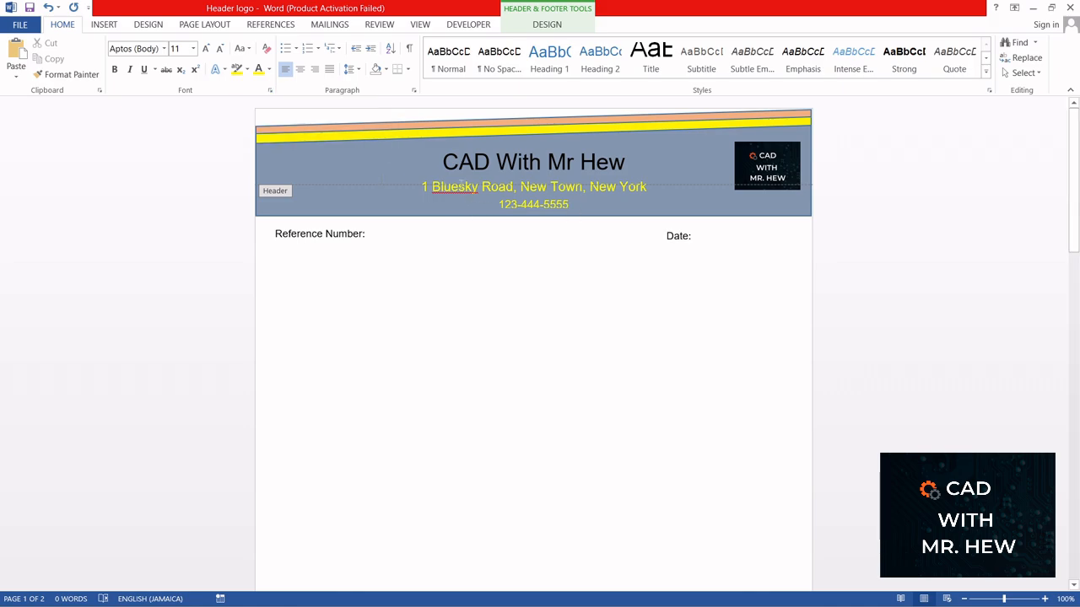
Step: Set the phone number's font size to 14 pt to match the address line
double_click(520, 185)
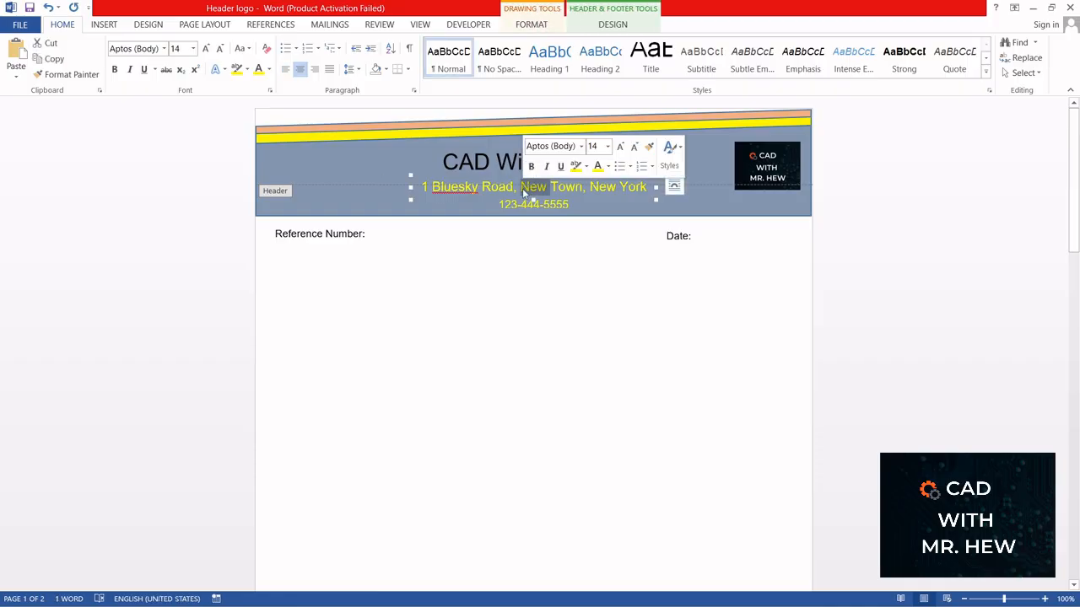
click(521, 187)
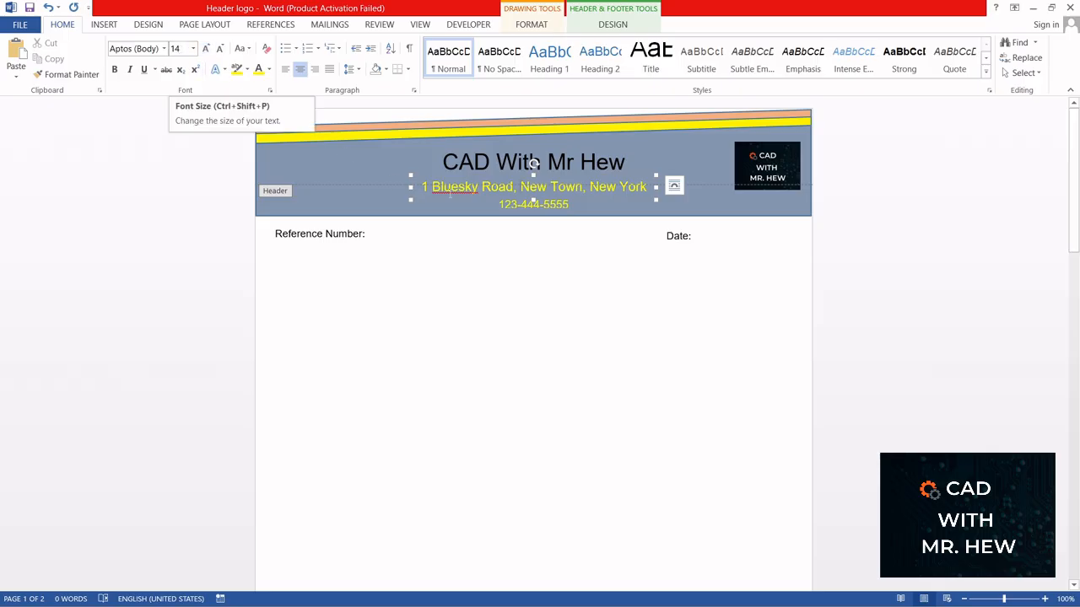
click(511, 204)
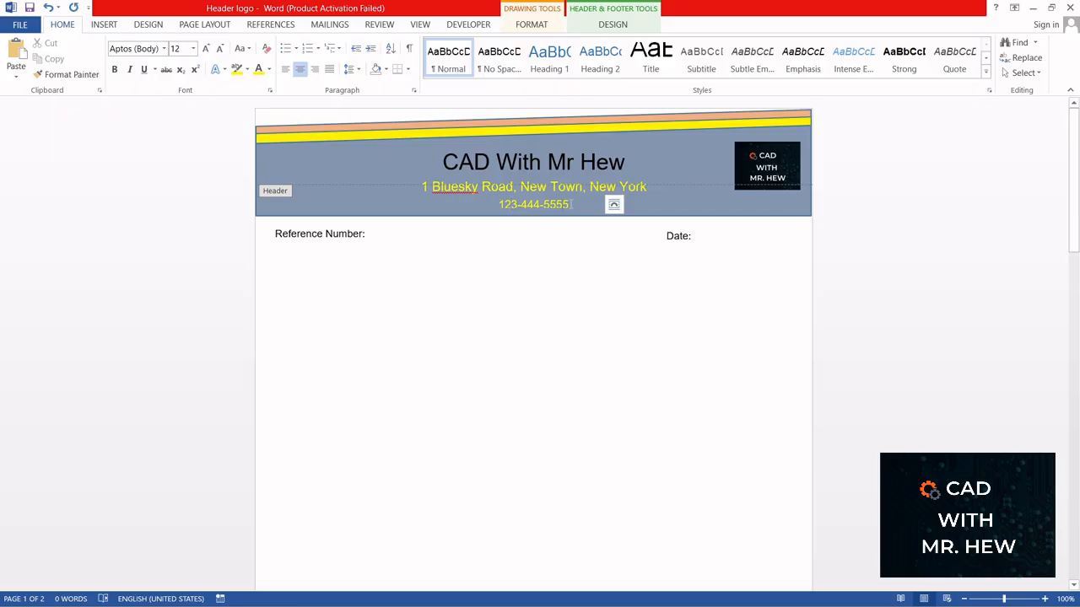
drag(572, 205, 498, 205)
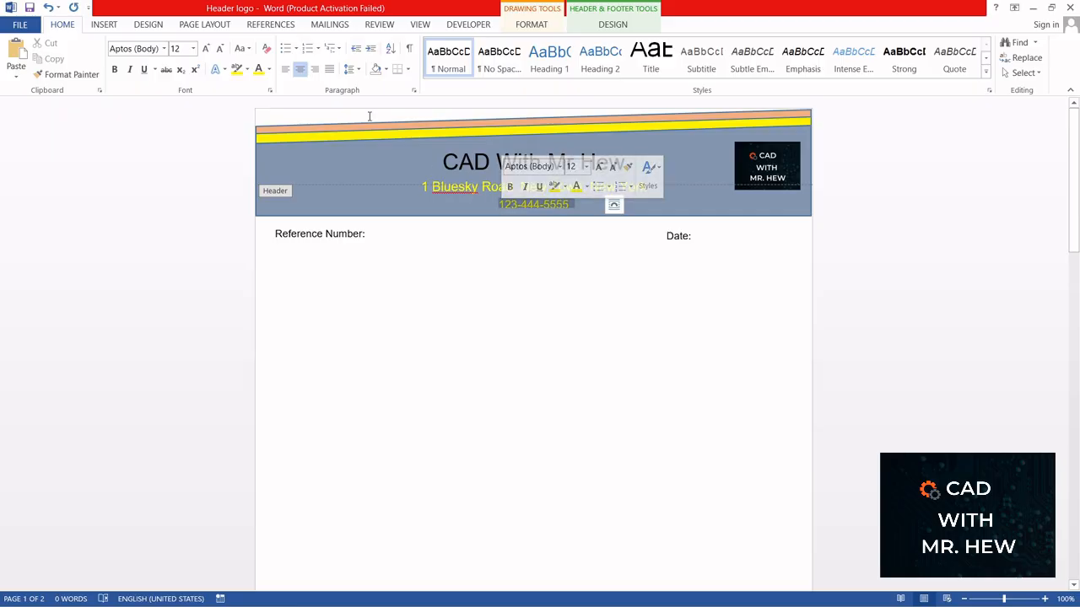
click(192, 48)
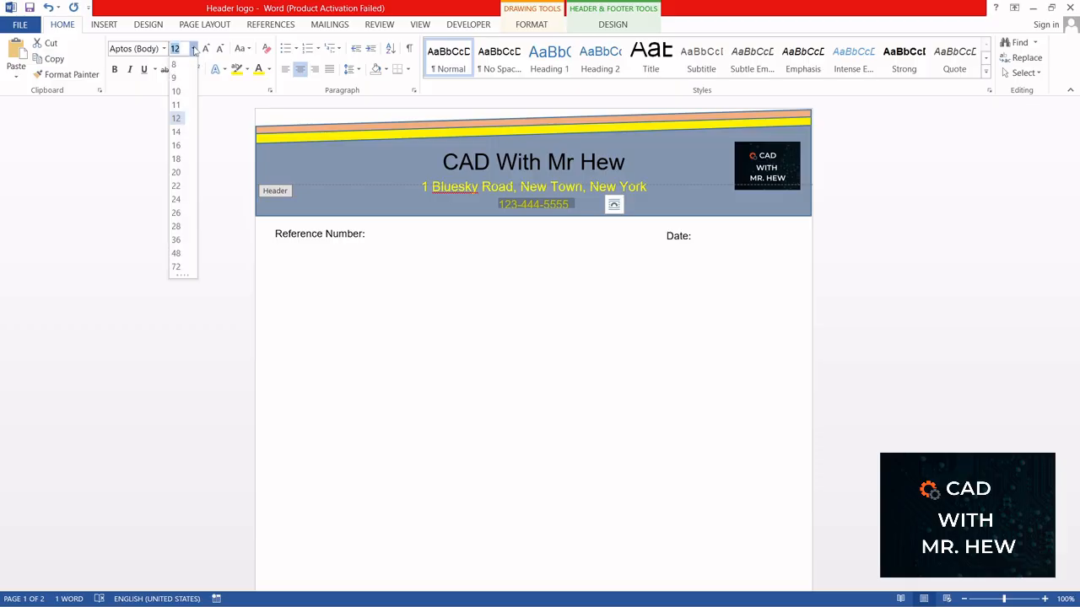
click(177, 132)
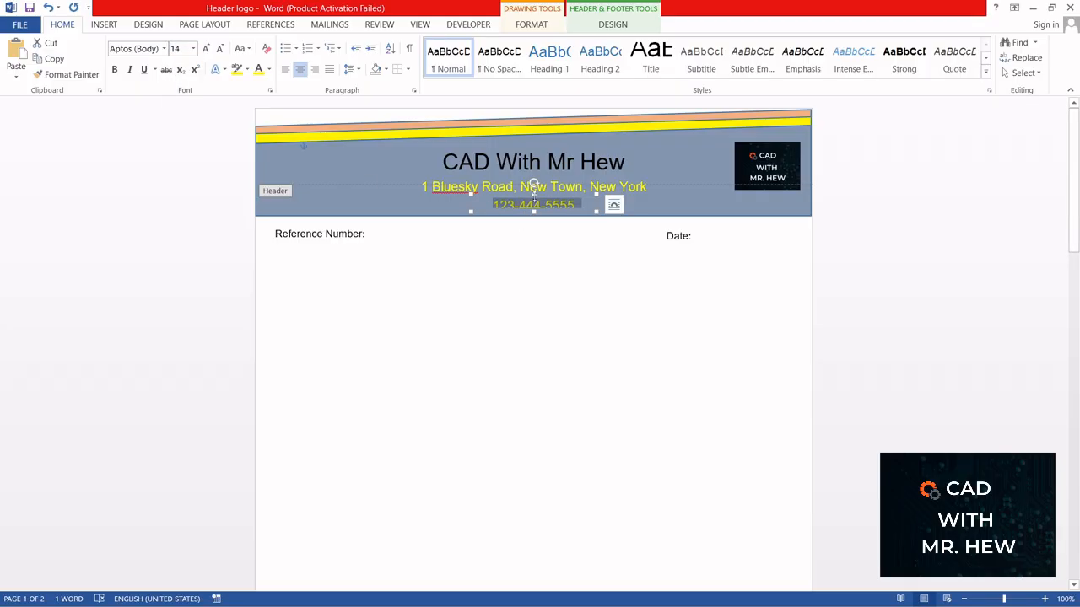
Step: Correct the address line's spelling to read "1 Blue Sky Road" using the spelling suggestion and a capital S
drag(534, 194, 533, 195)
click(535, 271)
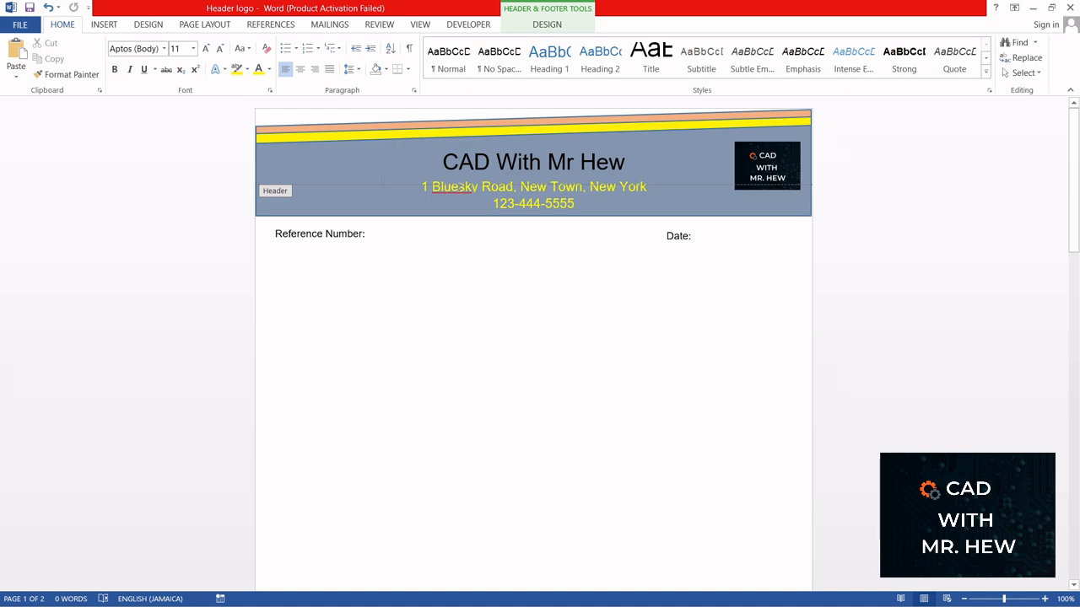
click(533, 164)
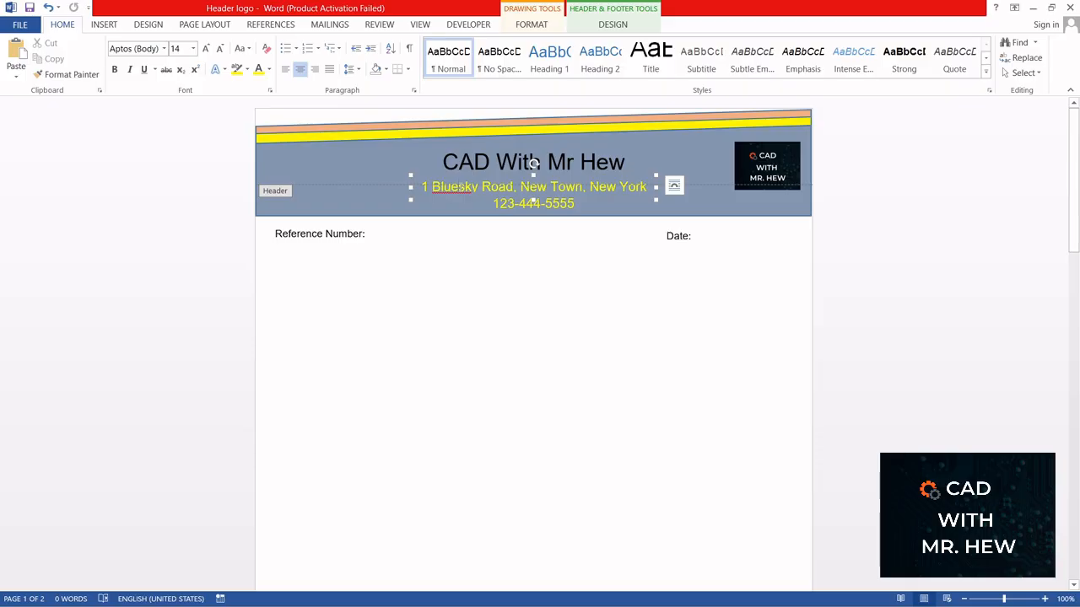
right_click(462, 187)
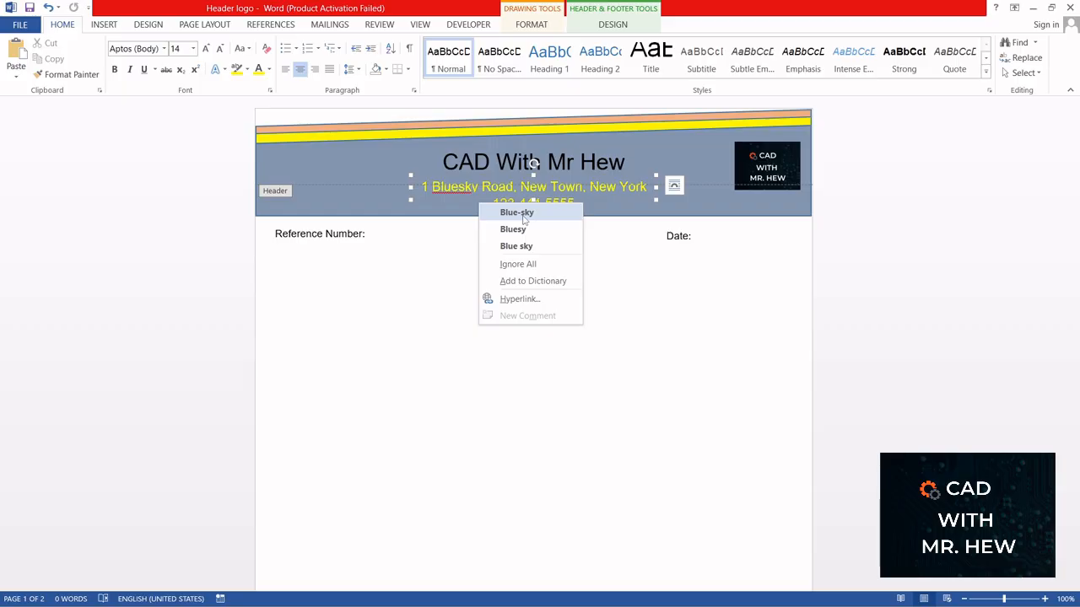
click(462, 190)
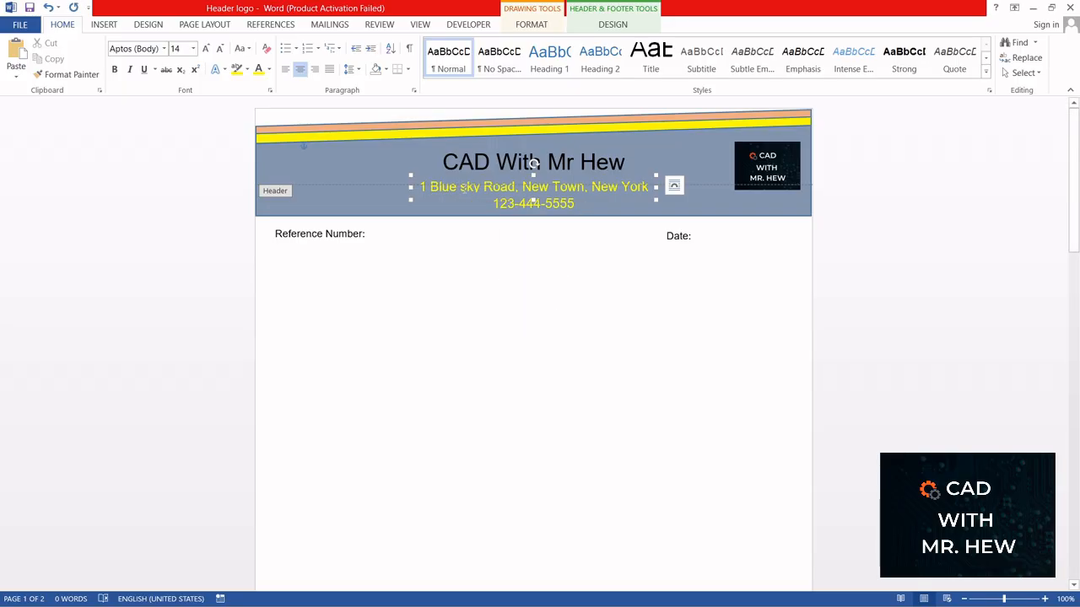
key(Delete)
text(S)
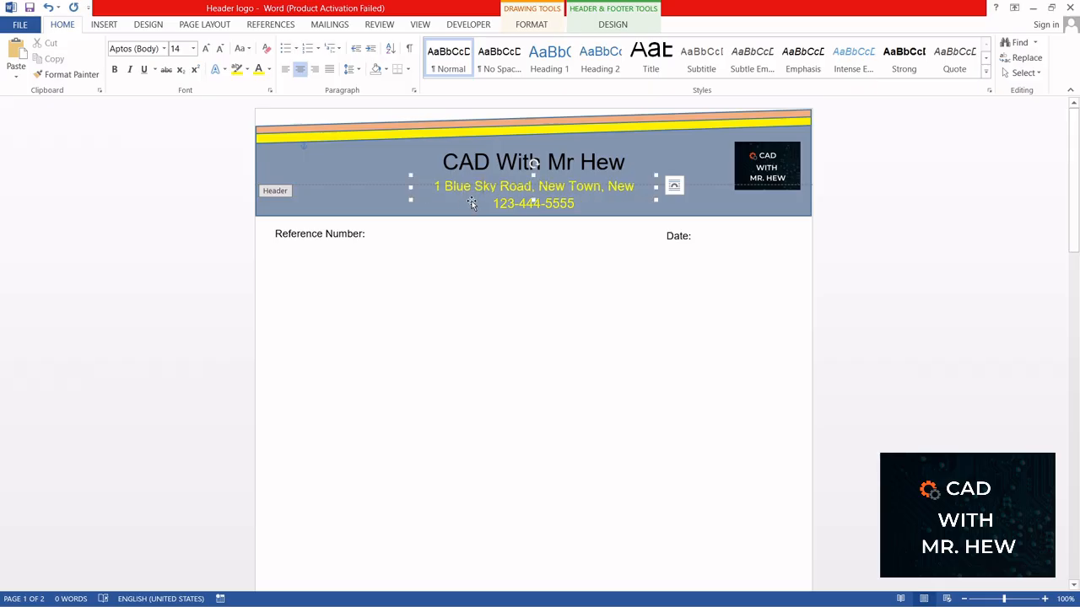
click(545, 317)
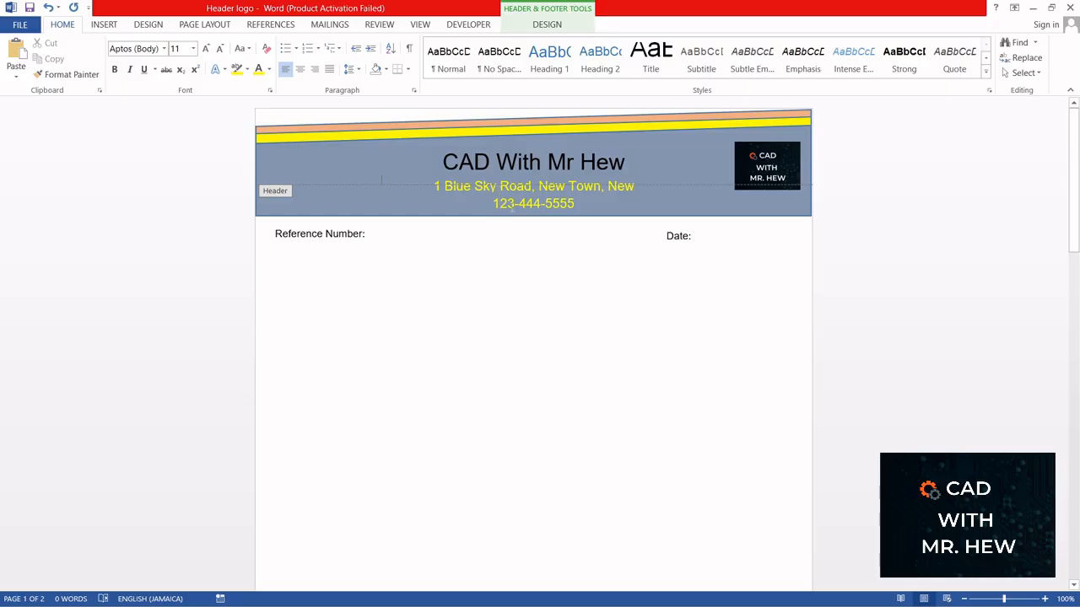
Step: Scroll through both pages to review the header and footer, then exit header editing
scroll(527, 221, down, 1)
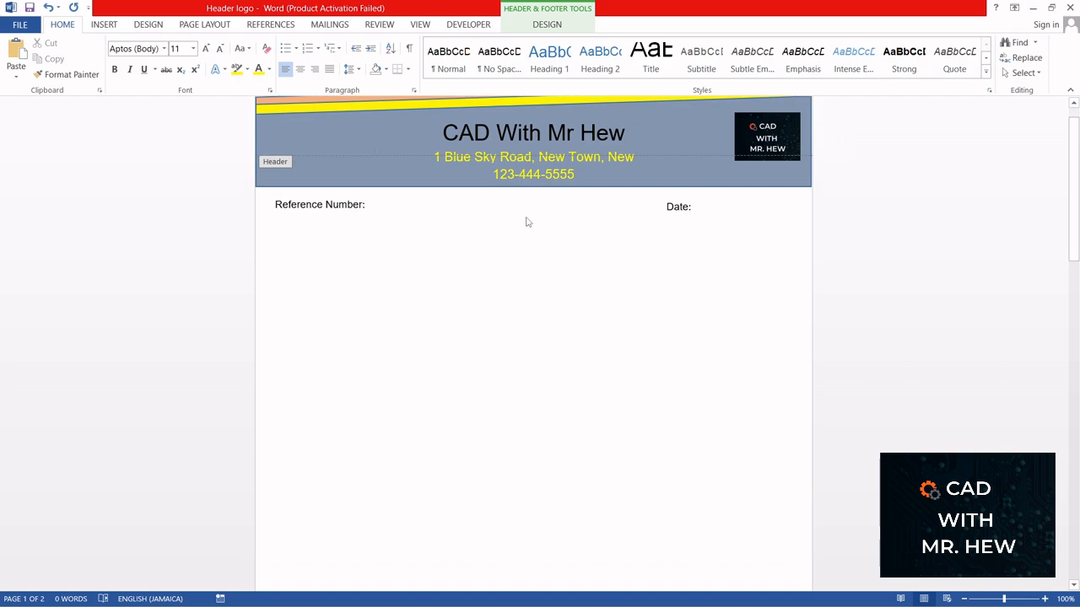
scroll(527, 221, down, 10)
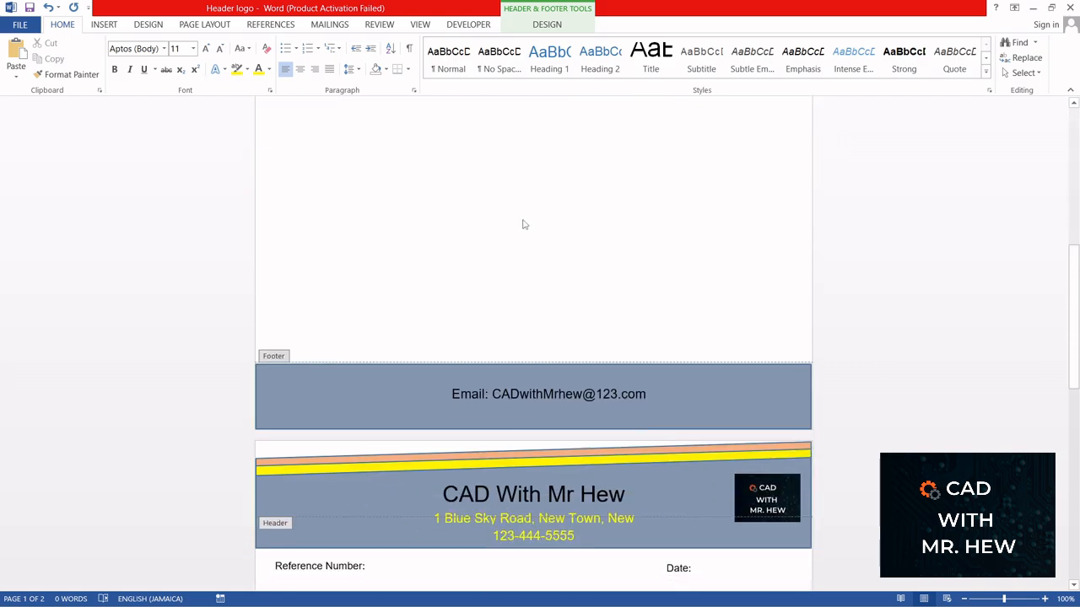
scroll(523, 224, down, 3)
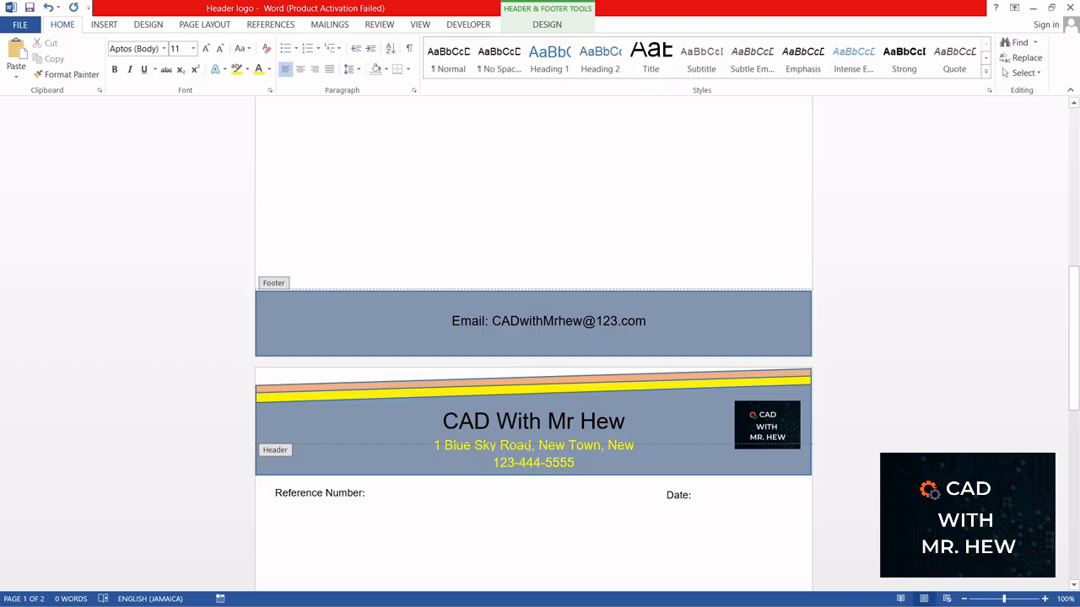
scroll(522, 434, up, 4)
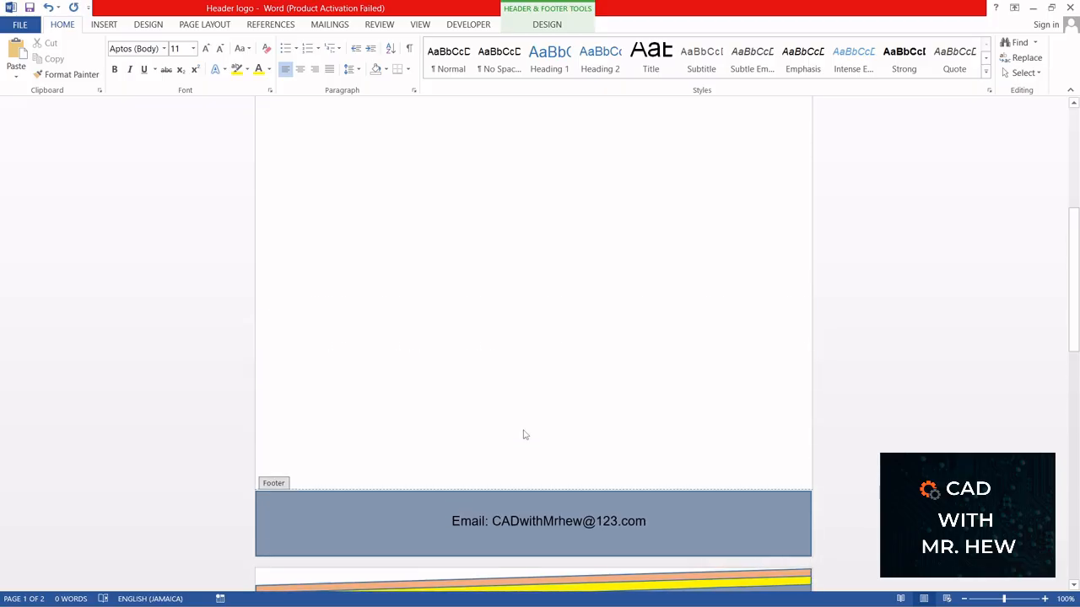
scroll(523, 433, down, 8)
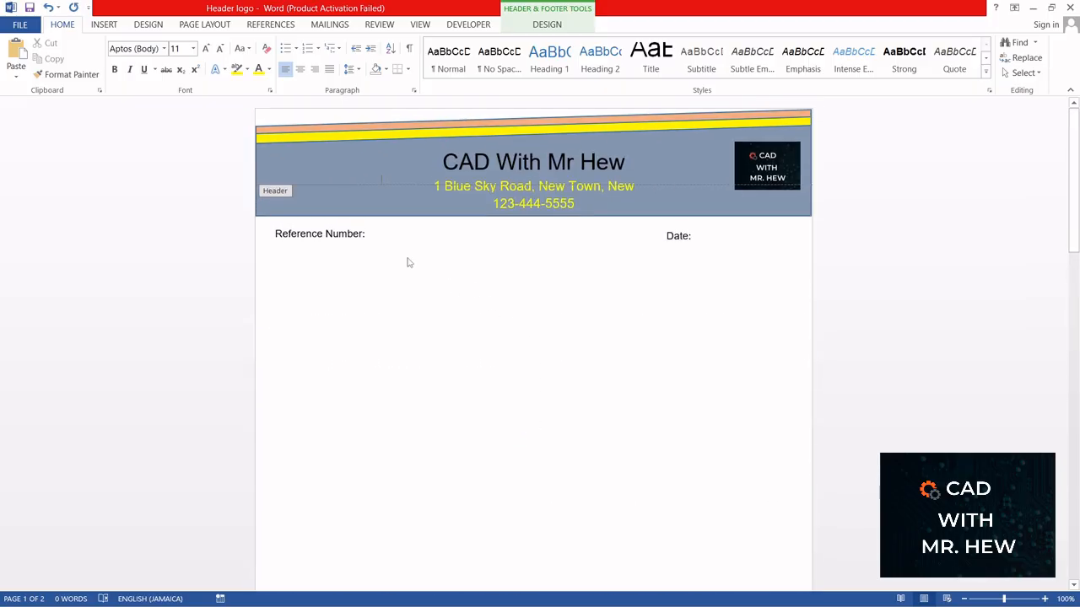
double_click(485, 342)
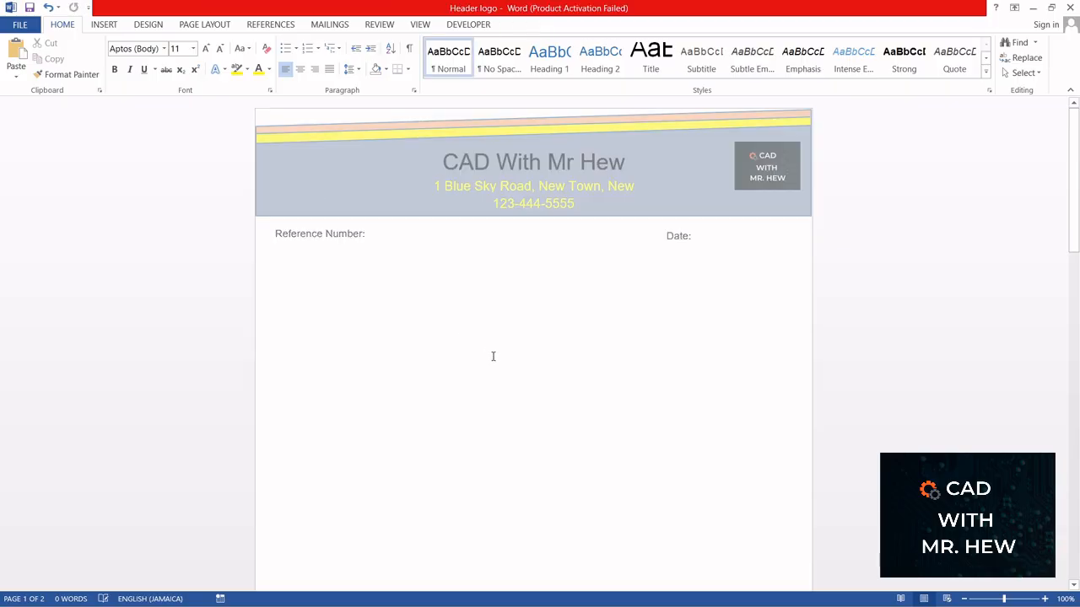